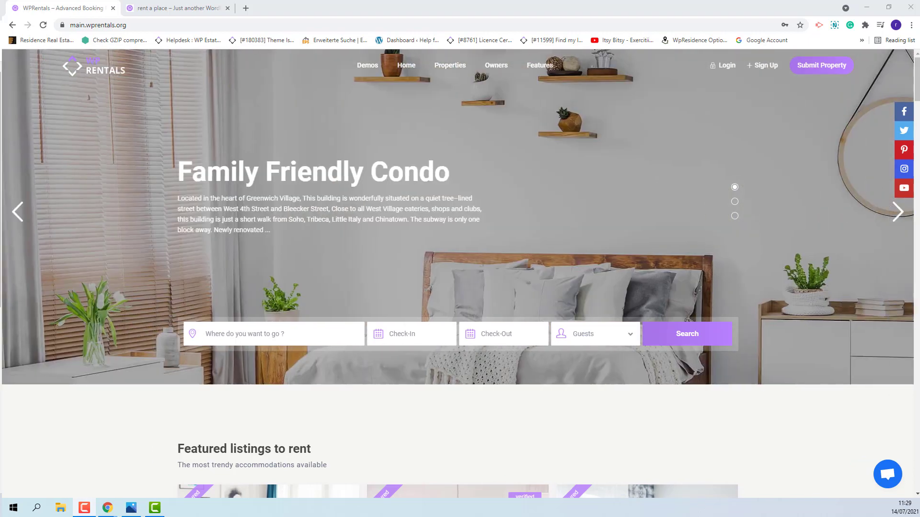
Switch to the logged-in rentals.wpestate.info 'rent a place' tab
key(ctrl+Tab)
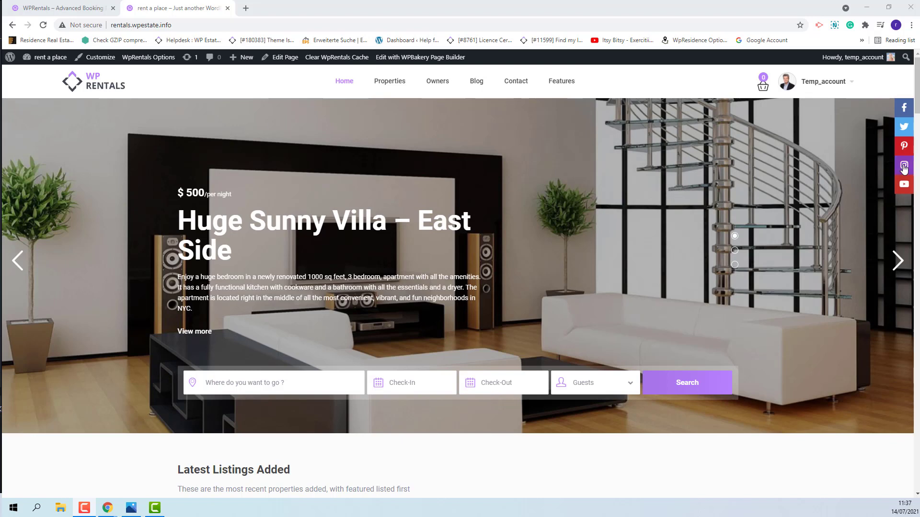
Edit Huge Sunny Villa – East Side from Temp_account > My Listings
click(835, 85)
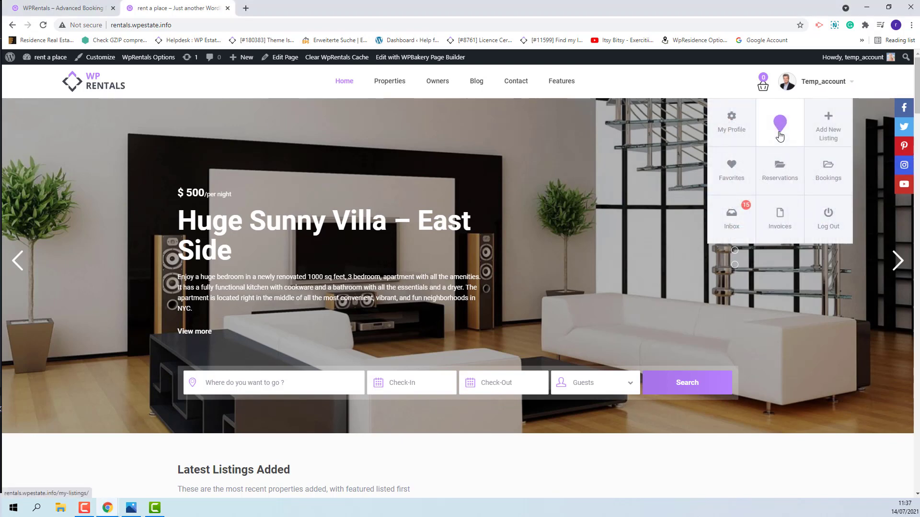
click(780, 131)
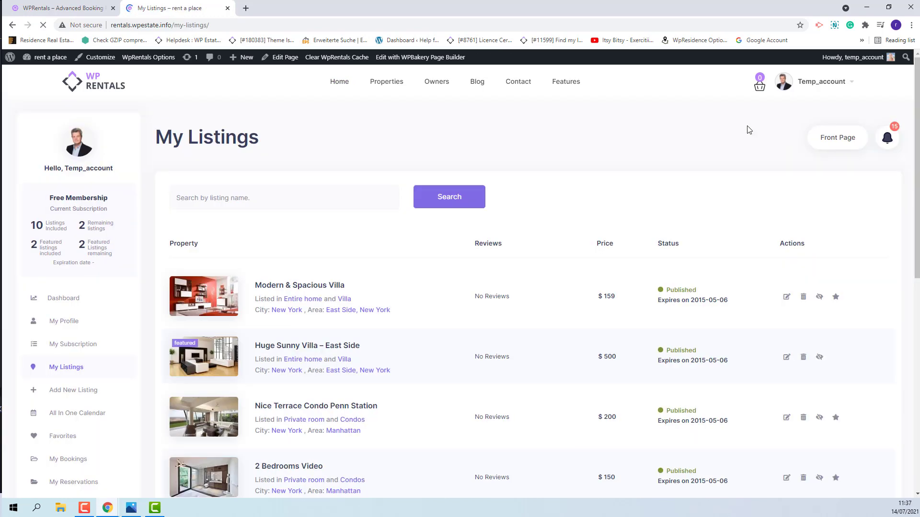
click(786, 356)
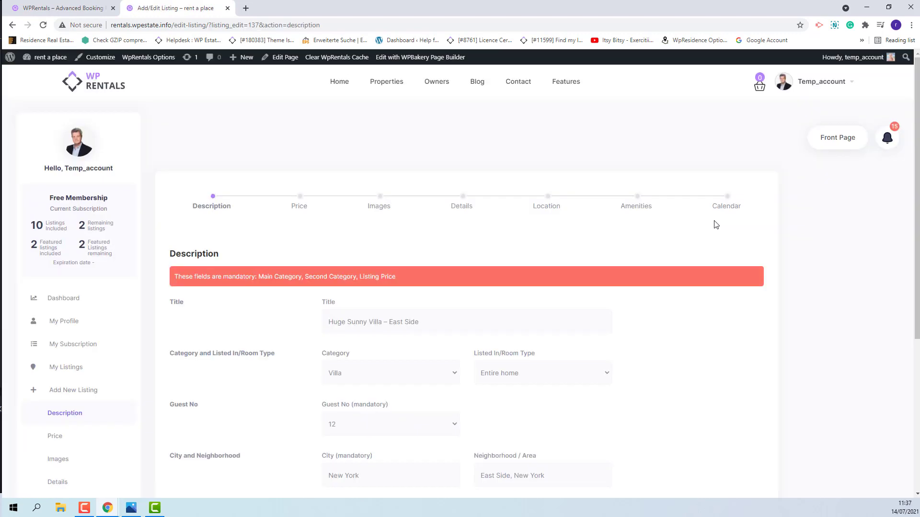
Open the villa's Price step: $500 nightly, $300 for 7+ nights, $250 for 30+
click(299, 206)
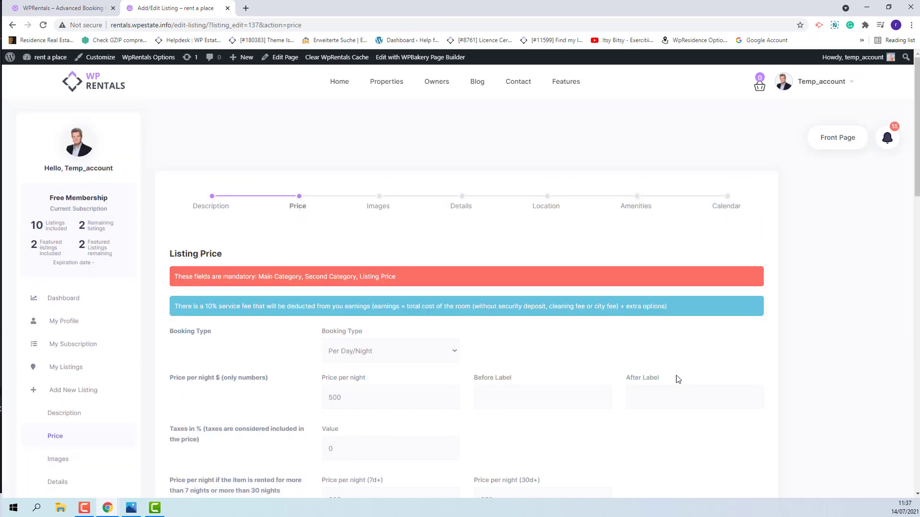
scroll(681, 328, down, 2)
scroll(681, 328, down, 1)
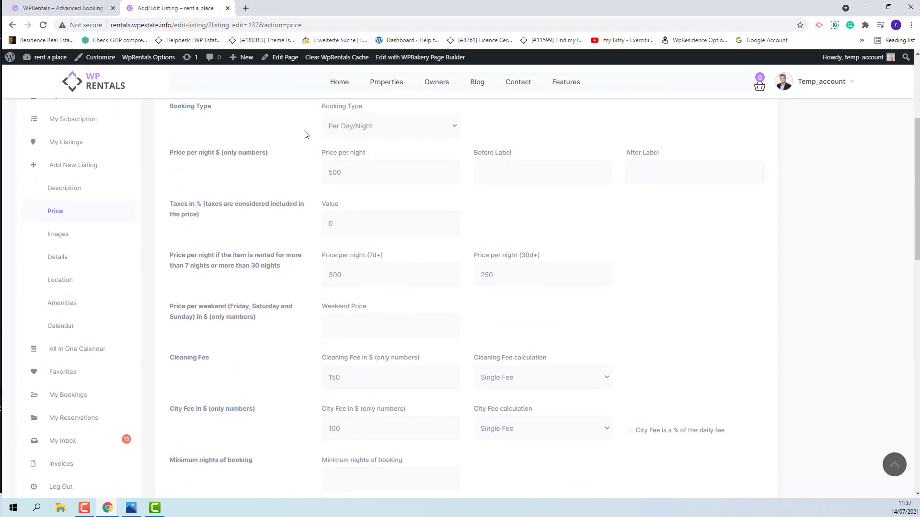
scroll(218, 450, up, 2)
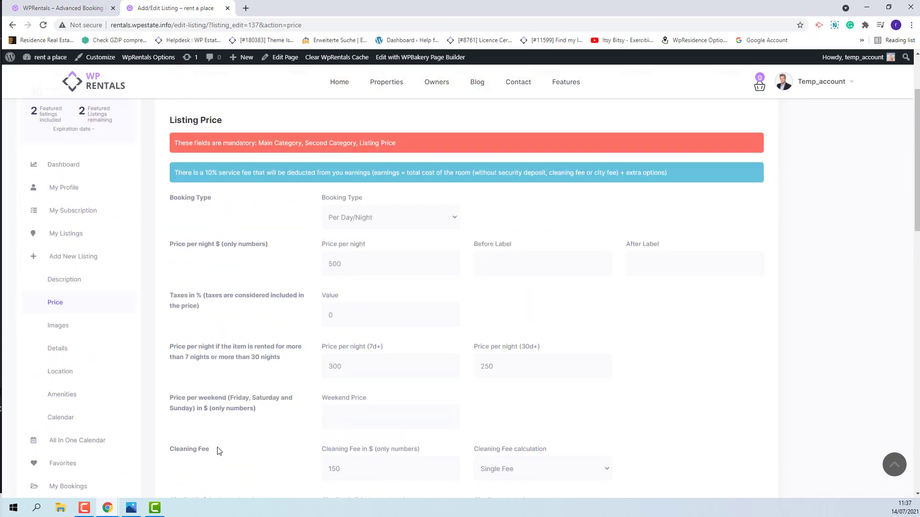
scroll(250, 318, down, 3)
scroll(248, 328, down, 1)
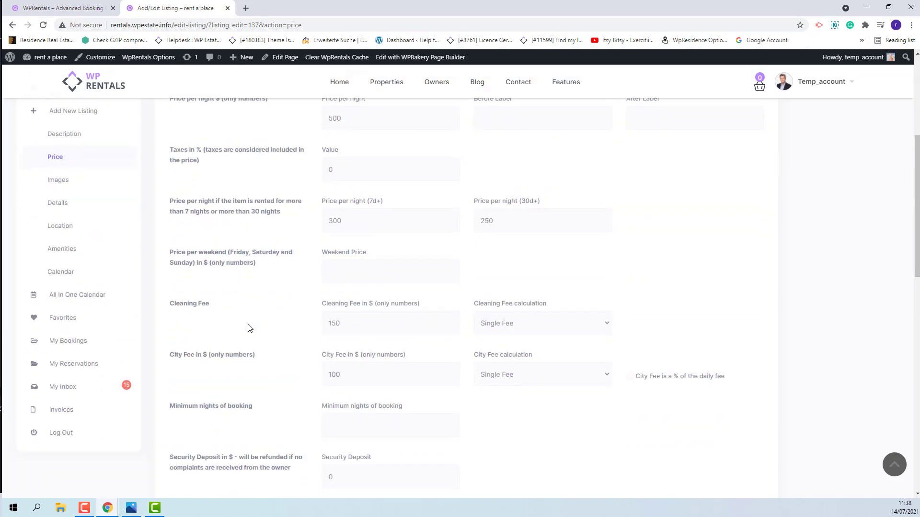
scroll(247, 328, down, 1)
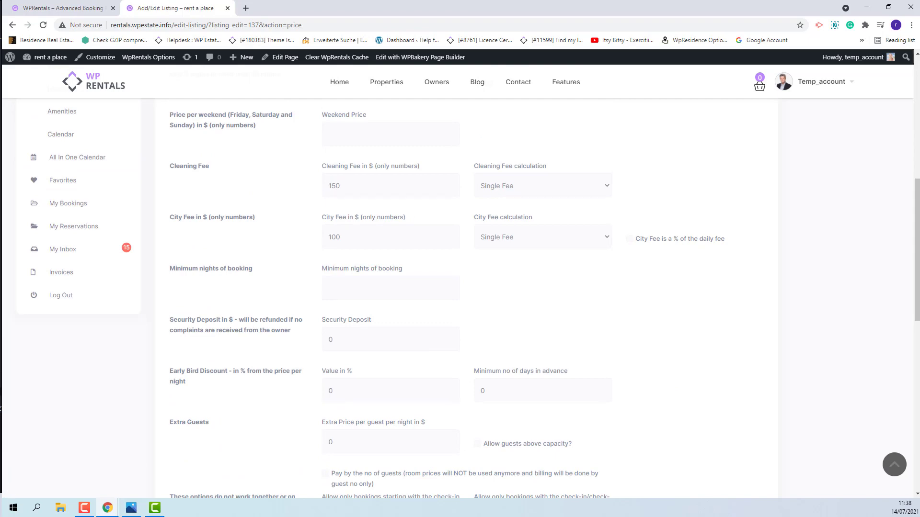
scroll(844, 302, up, 5)
scroll(811, 265, down, 3)
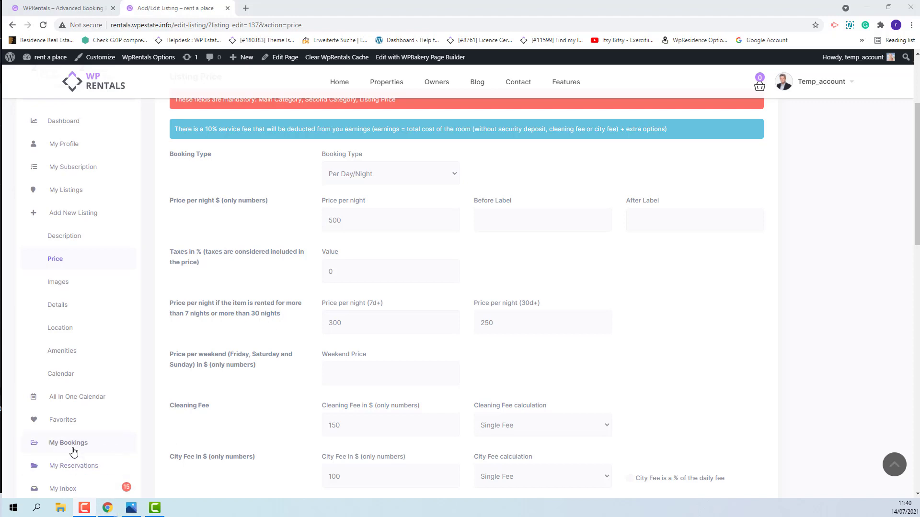
Open WpRentals Options in a new tab at its Booking Settings
right_click(163, 61)
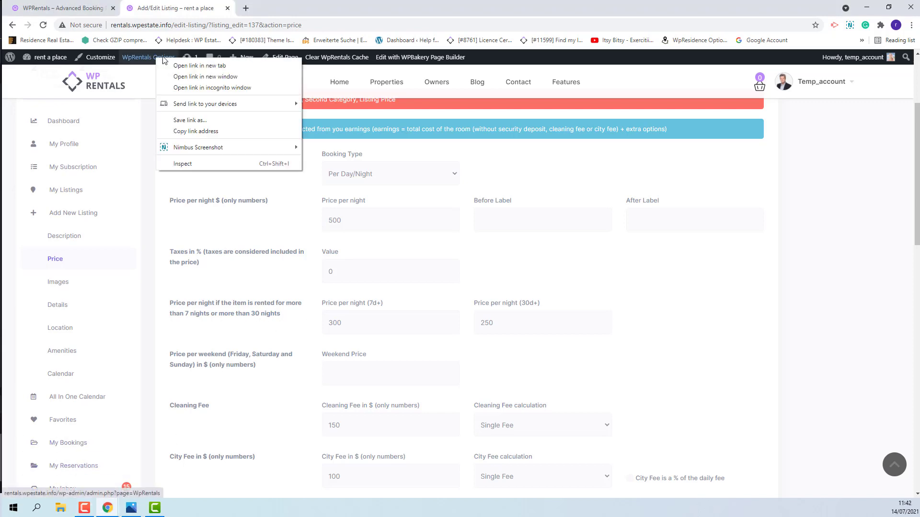
click(200, 66)
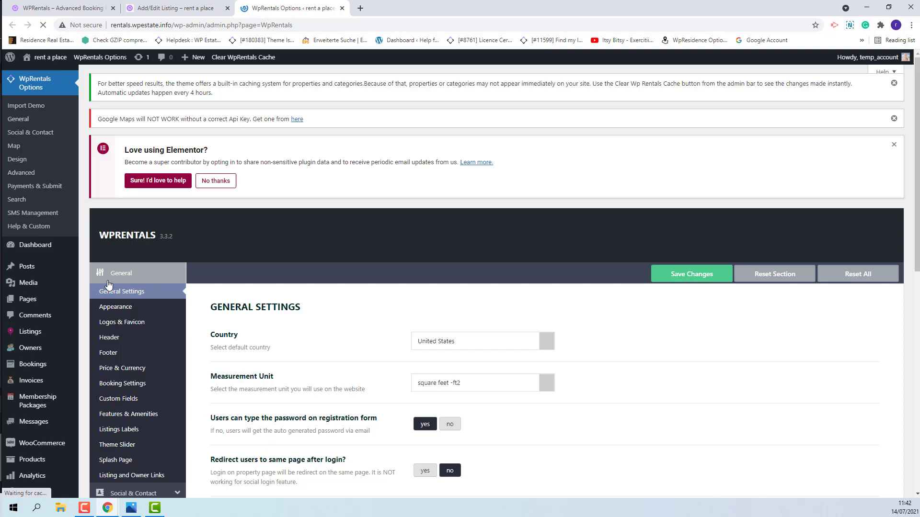
click(122, 384)
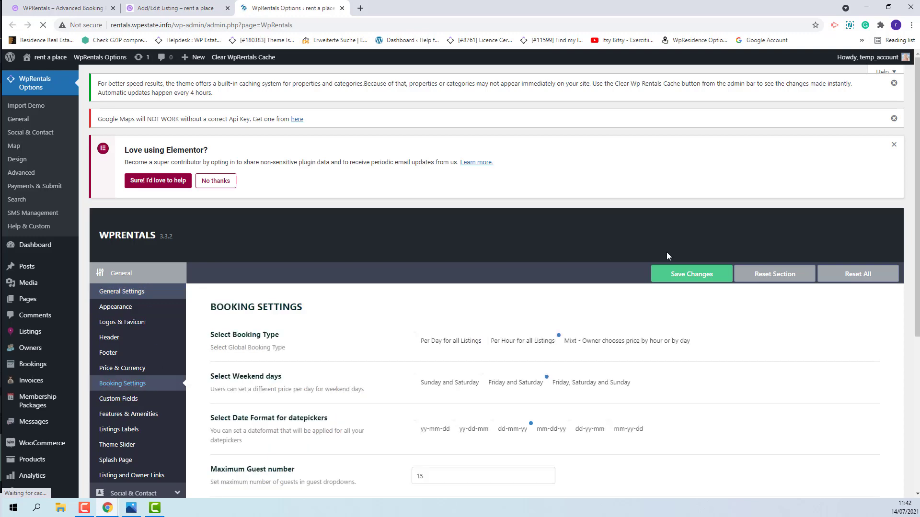
scroll(662, 244, down, 1)
scroll(647, 238, down, 2)
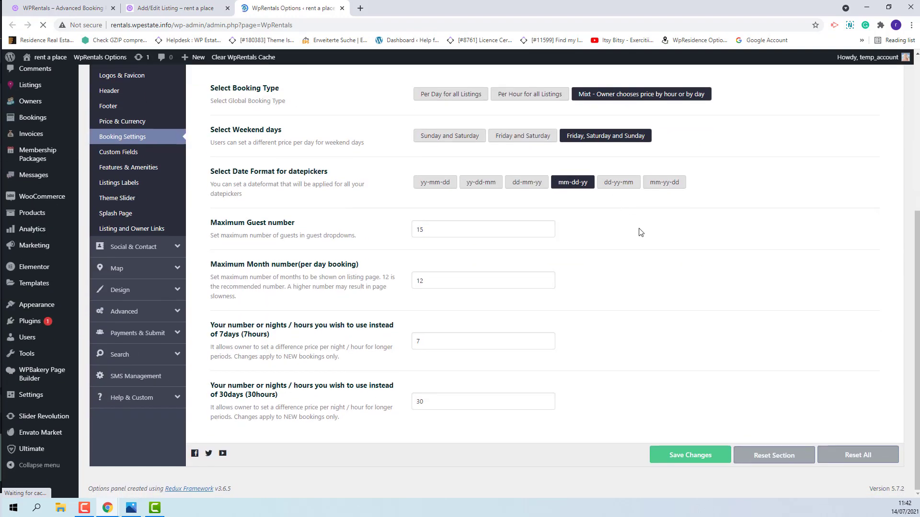
Change the 7-day and 30-day periods to 8 and 31 nights, then save
click(481, 342)
text(8)
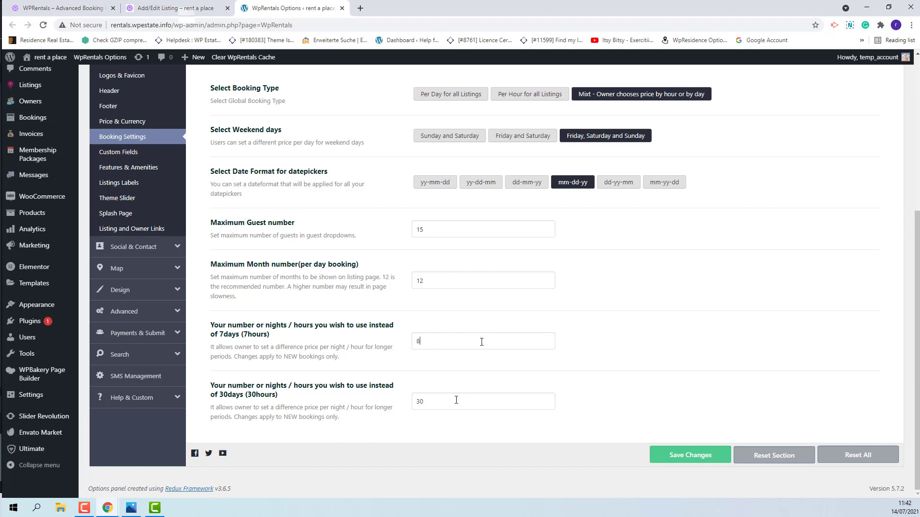
click(478, 400)
key(BackSpace)
text(31)
click(676, 462)
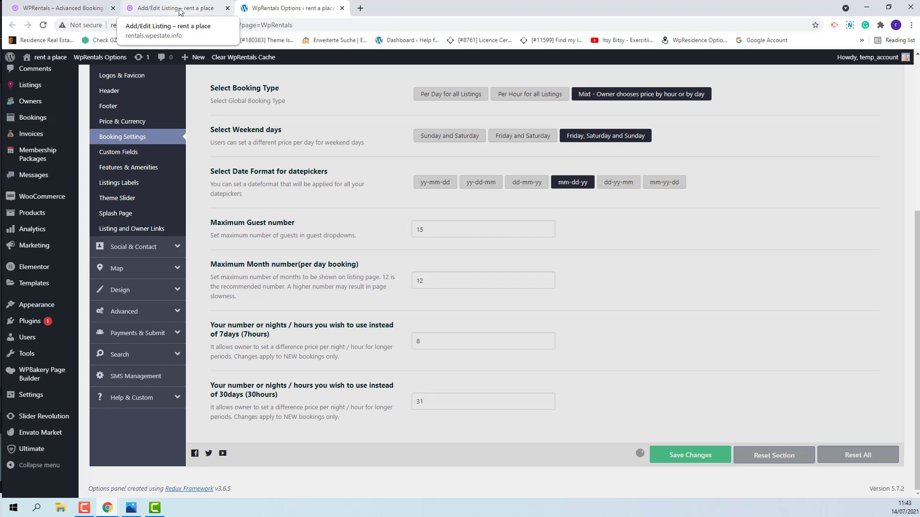
Enter a $50 weekend price, then check the Friday–Sunday weekend days in WpRentals Options
click(178, 11)
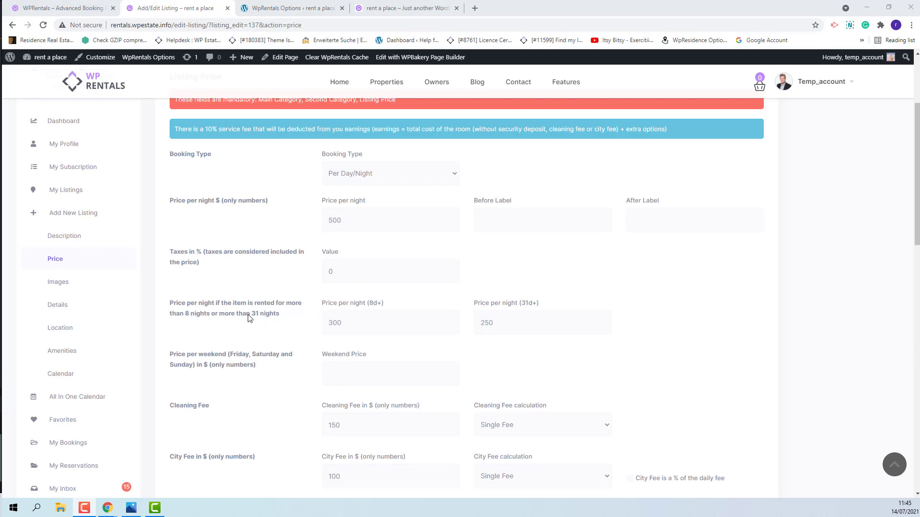
scroll(274, 314, down, 1)
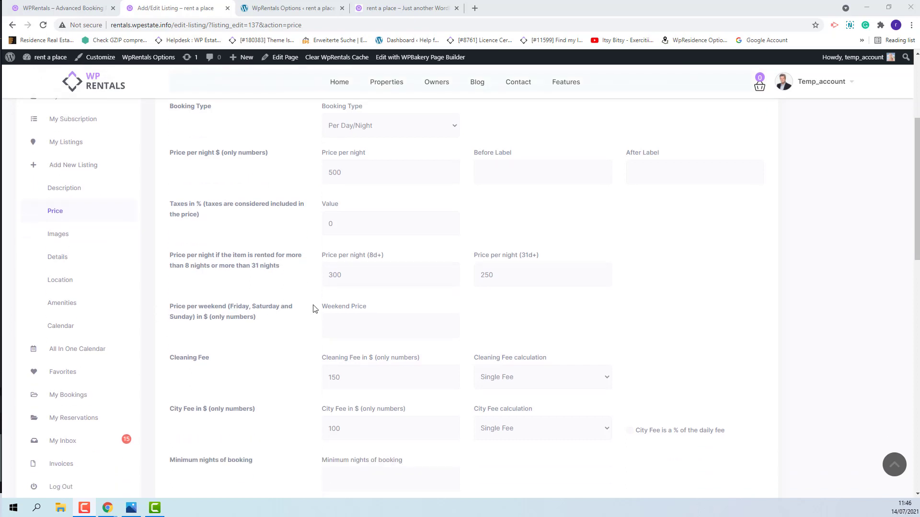
click(356, 328)
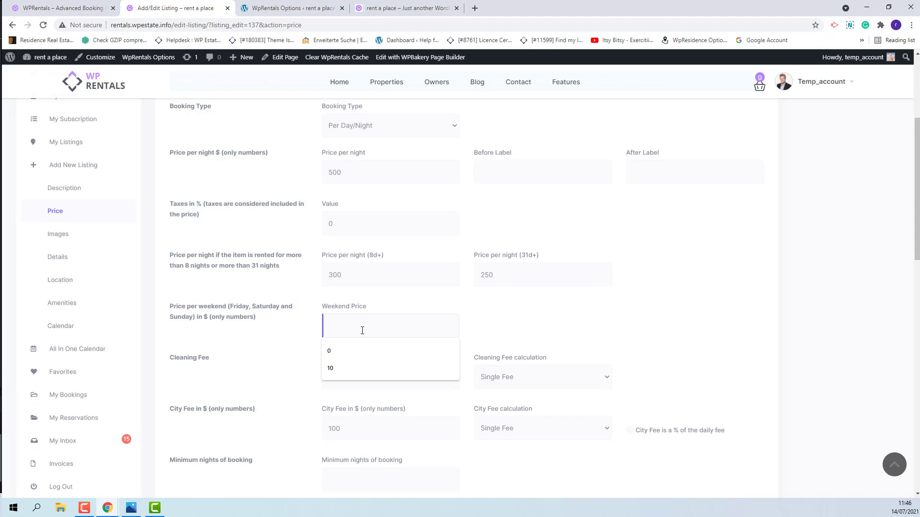
click(486, 334)
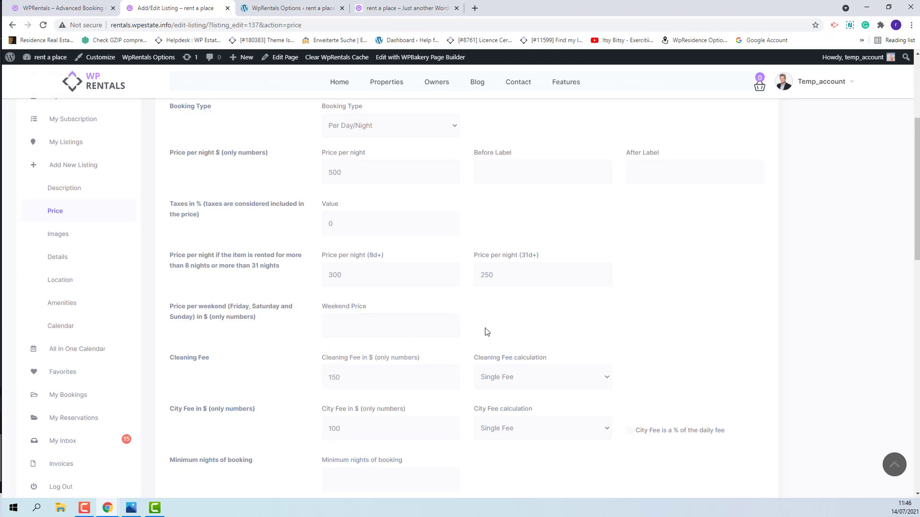
click(297, 8)
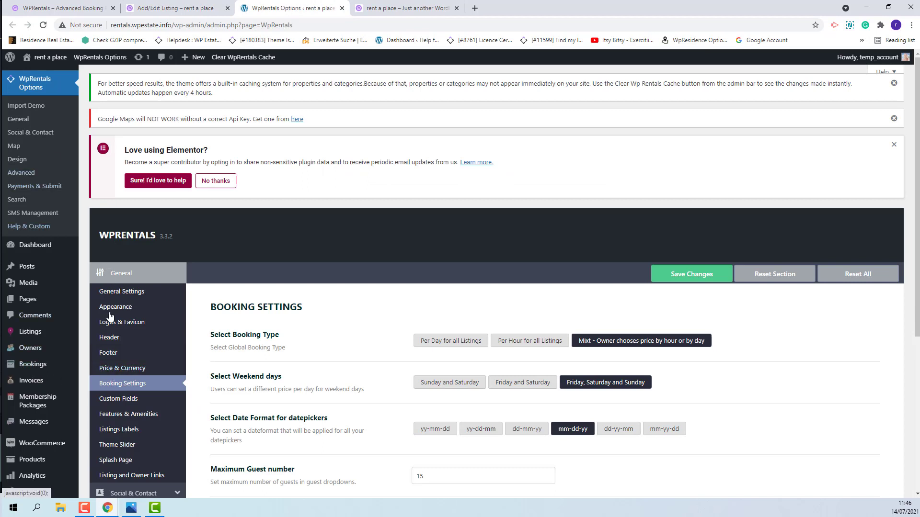
scroll(595, 359, down, 1)
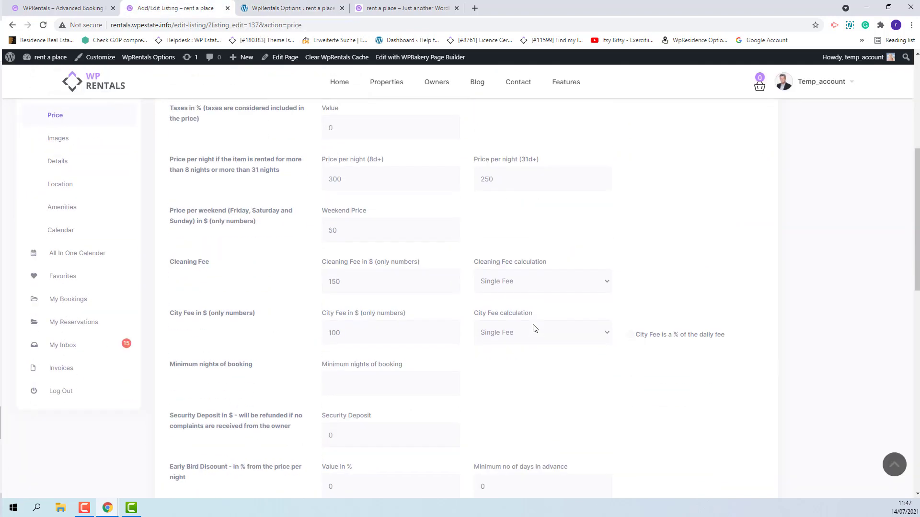
scroll(532, 326, down, 1)
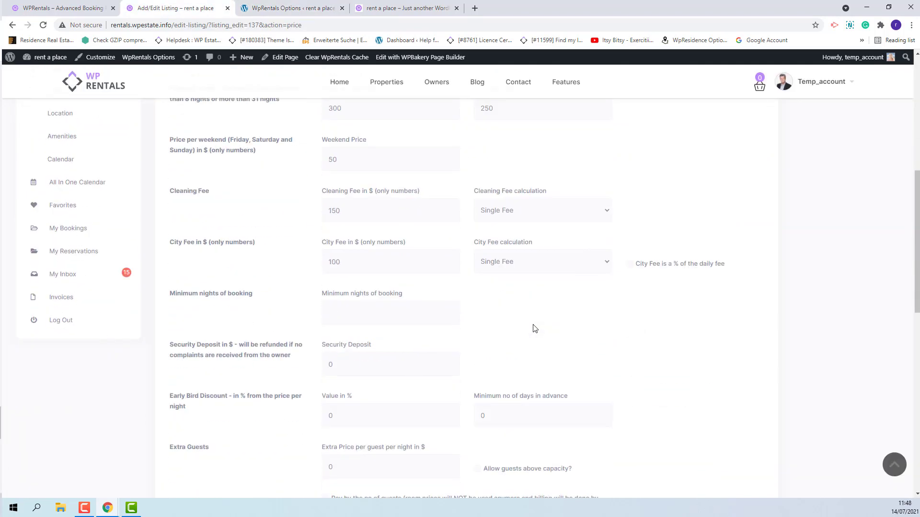
scroll(532, 326, down, 1)
scroll(532, 324, down, 2)
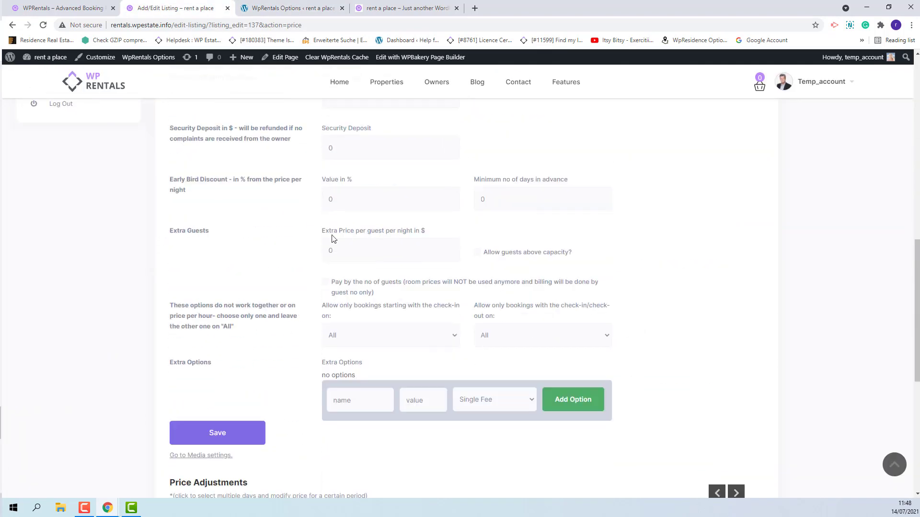
Set a $10 extra price per guest per night and tick 'Allow guests above capacity?'
click(410, 255)
text(0)
click(478, 256)
double_click(332, 250)
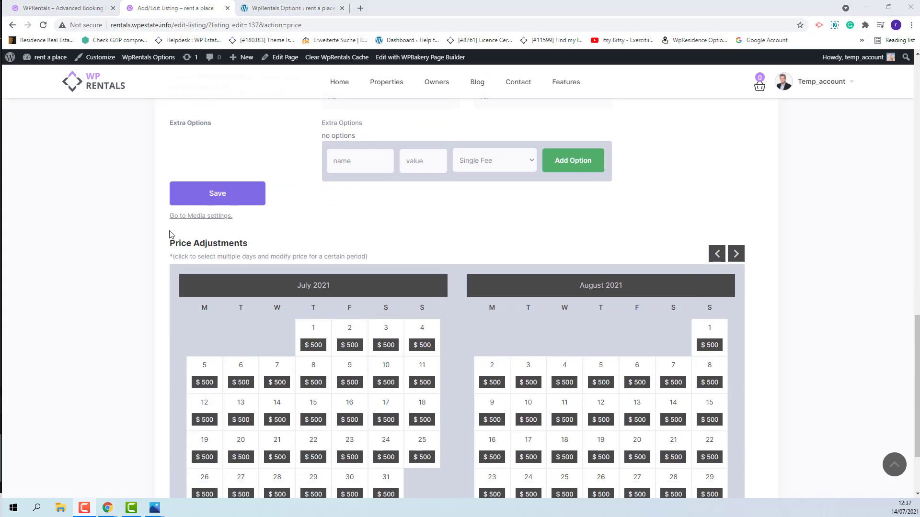
scroll(360, 299, down, 2)
Pick single July days, including July 12, in the Price Adjustments calendar
click(359, 299)
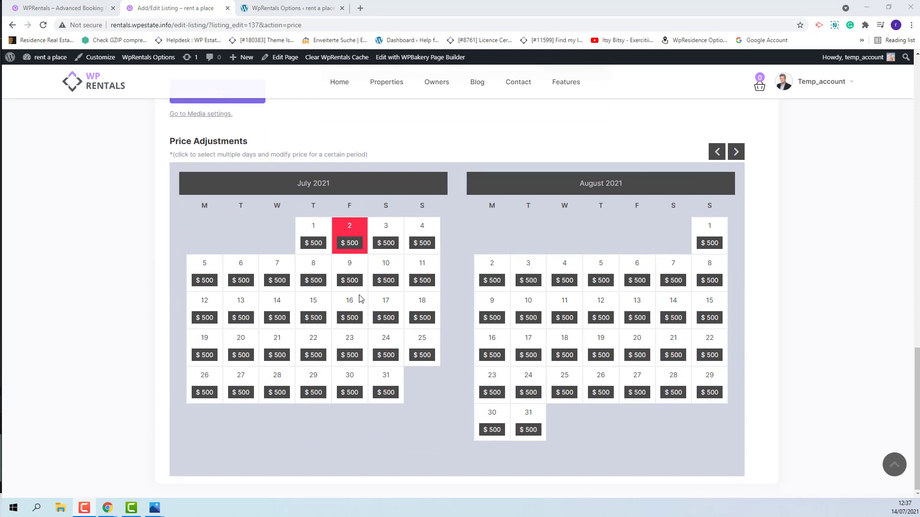
click(242, 292)
click(308, 314)
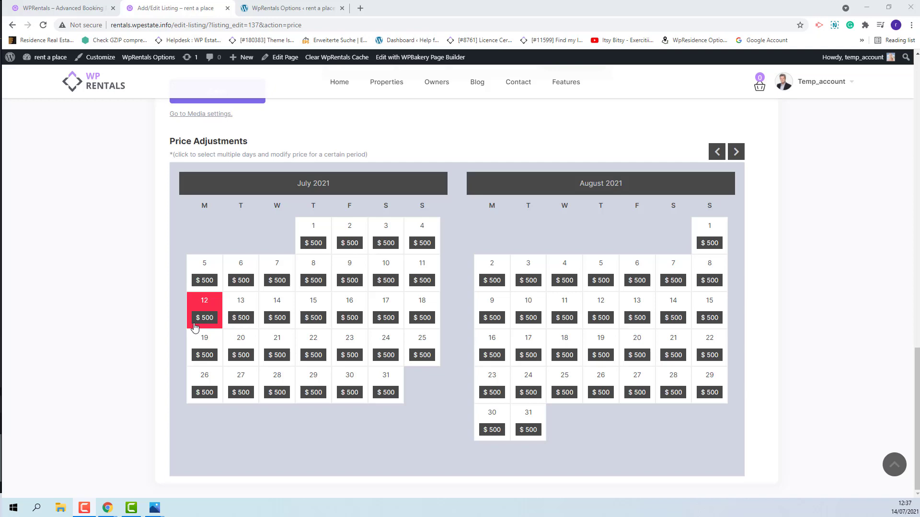
Open Payments & Submit > Listing Submit Page in WpRentals Options to find Custom Price
click(288, 6)
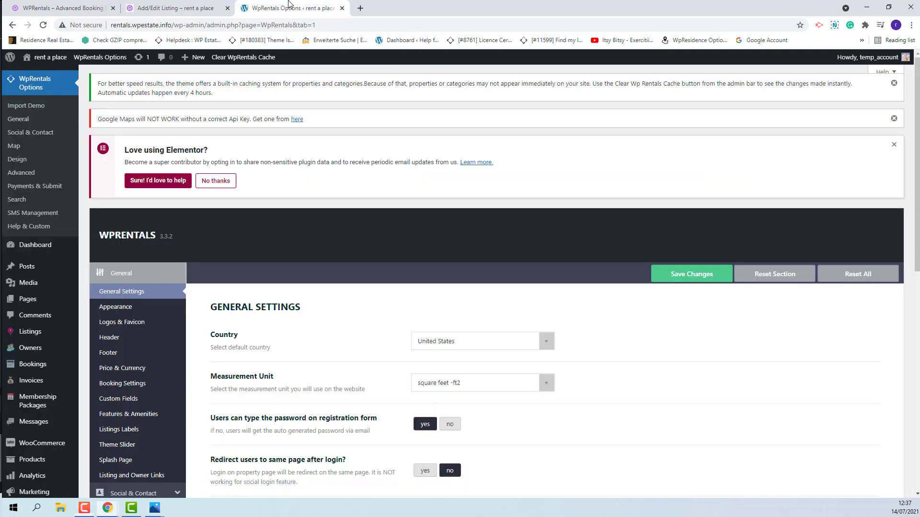
scroll(139, 324, down, 2)
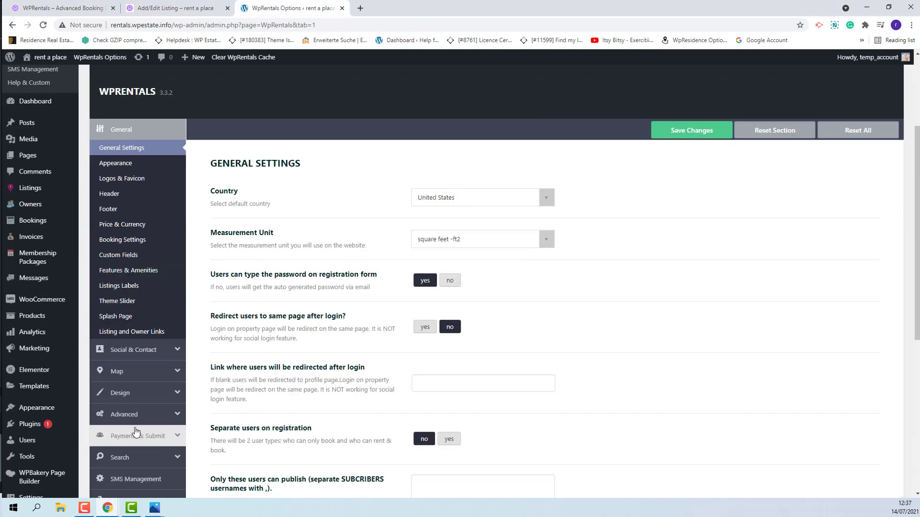
click(135, 434)
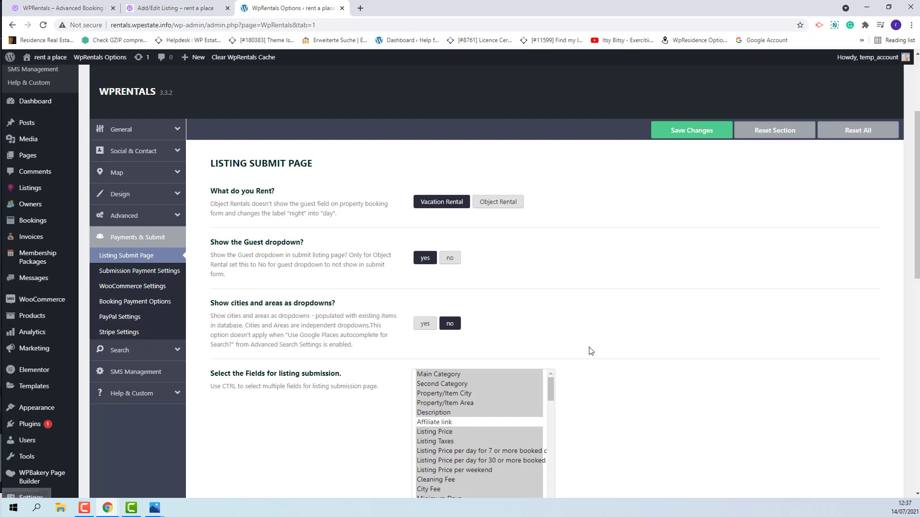
scroll(590, 349, down, 2)
scroll(504, 349, down, 1)
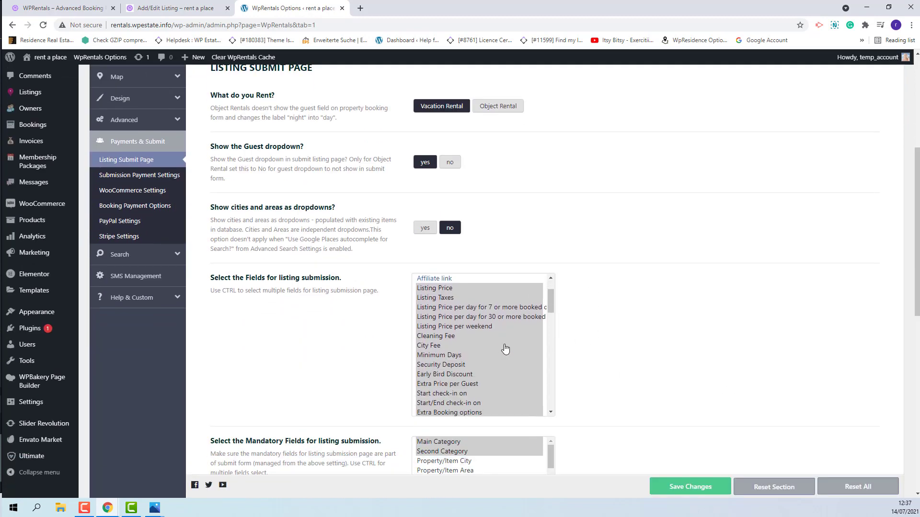
scroll(505, 349, down, 1)
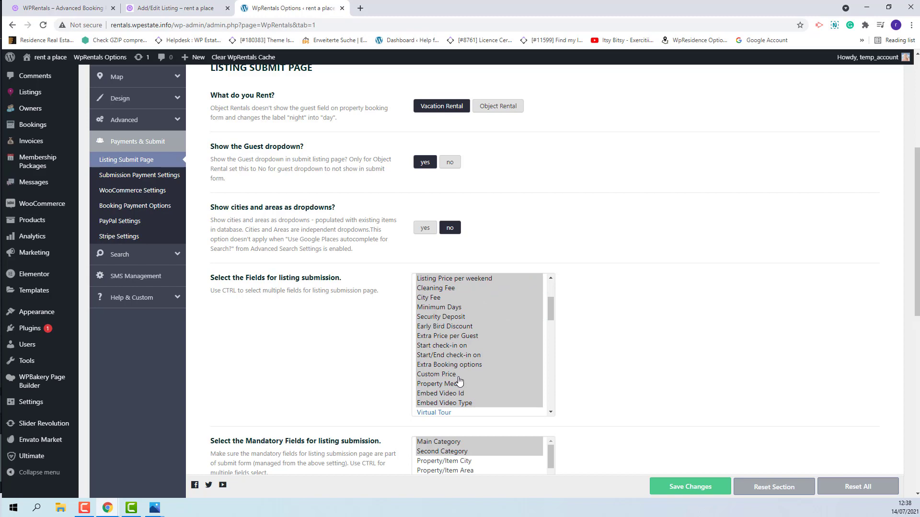
Select August 9–31 in the listing's price calendar and open its custom price form
key(ctrl+shift+Tab)
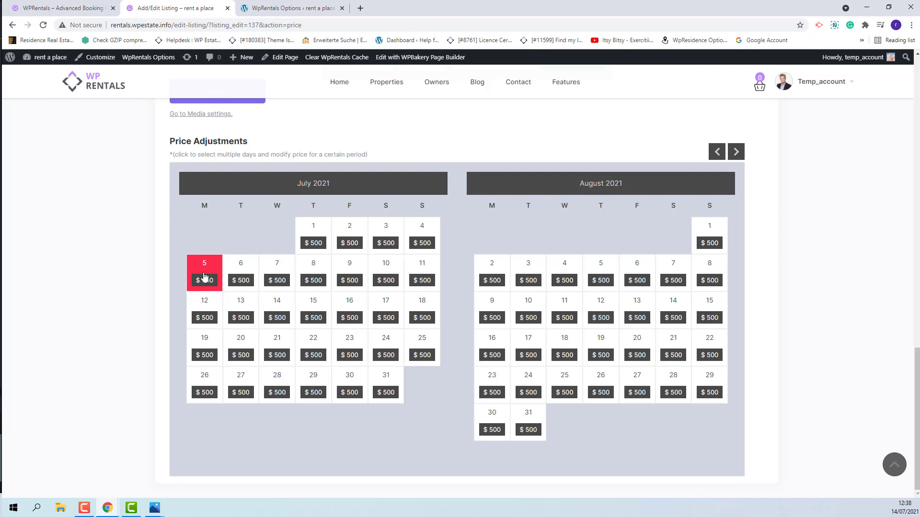
click(496, 309)
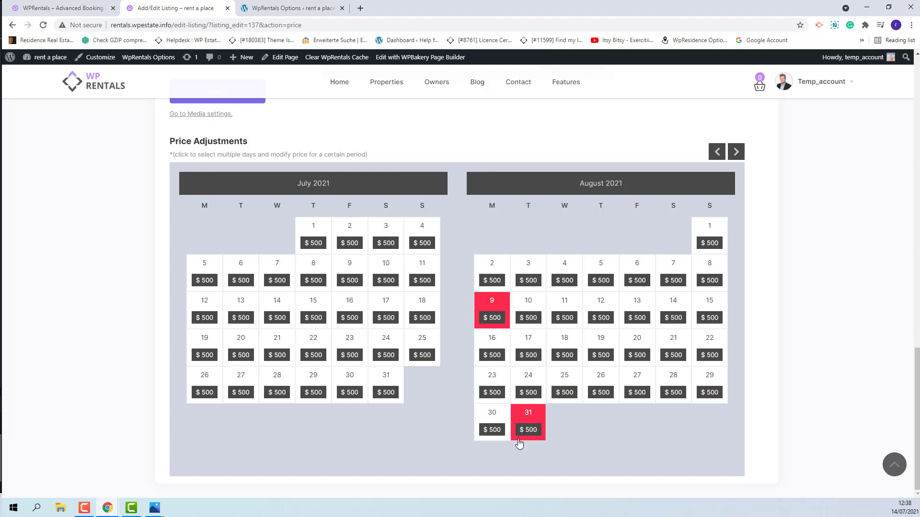
click(528, 431)
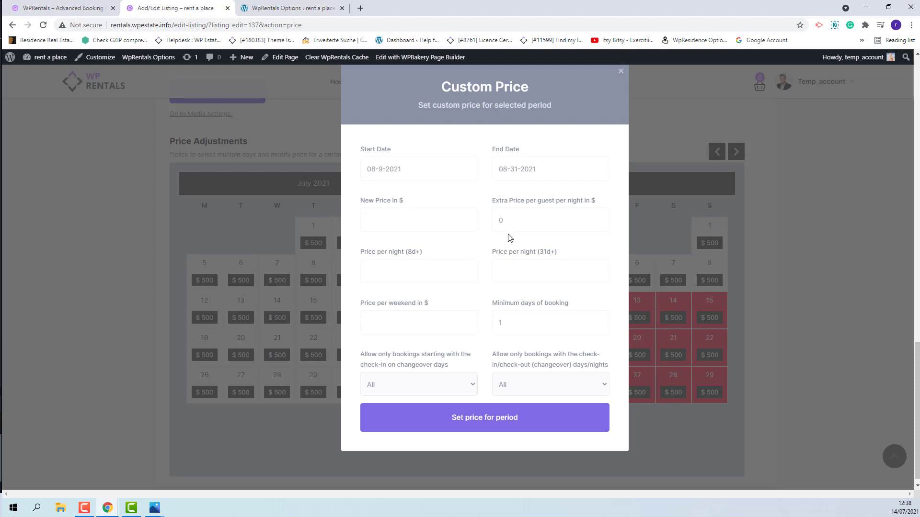
text(15)
Fill in $15 nightly, $20 for 8+ nights, $30 for 31+, $40 weekends, and apply
click(408, 274)
text(20)
click(503, 271)
text(30)
click(448, 325)
click(490, 422)
scroll(707, 302, up, 1)
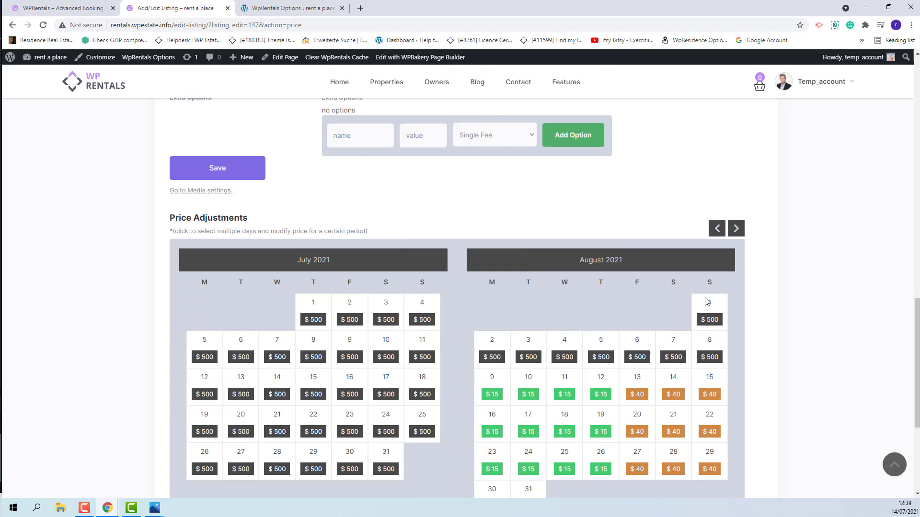
Save the listing's price settings and return to its Price step
click(196, 188)
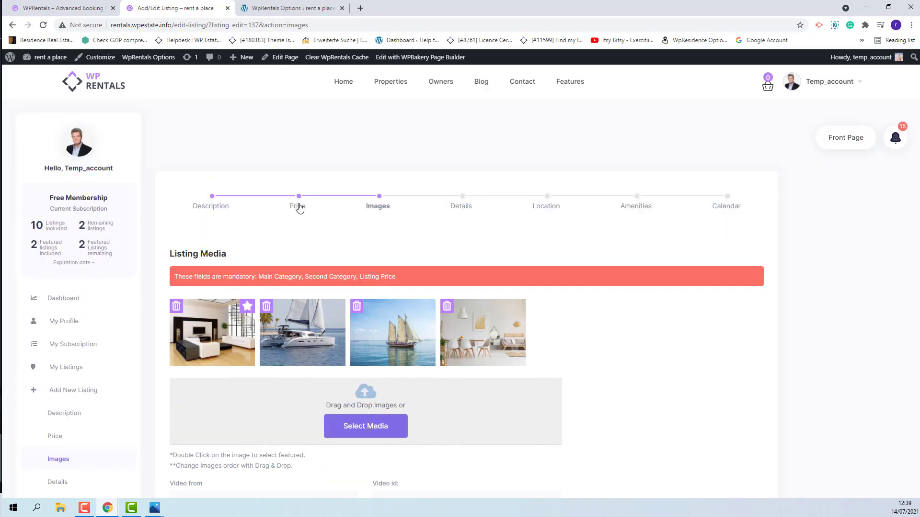
click(300, 209)
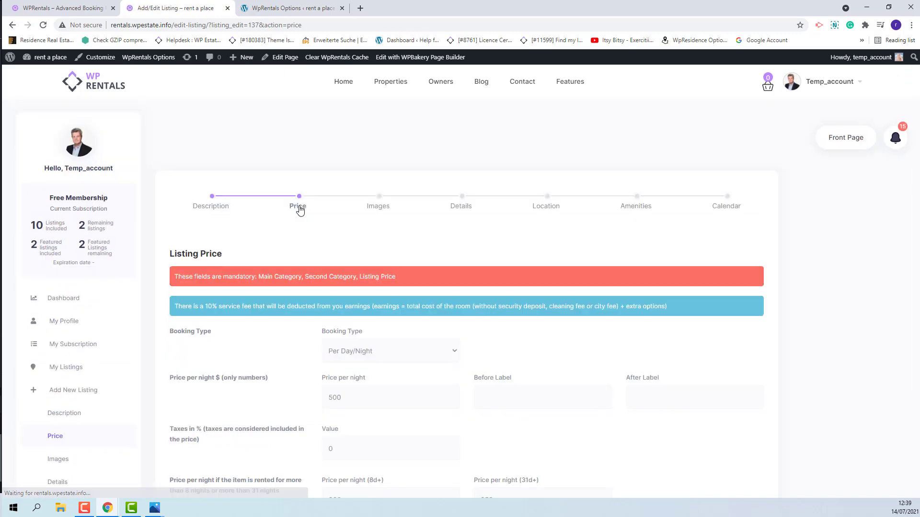
scroll(299, 209, down, 4)
scroll(300, 209, down, 3)
scroll(299, 209, down, 3)
scroll(302, 208, down, 3)
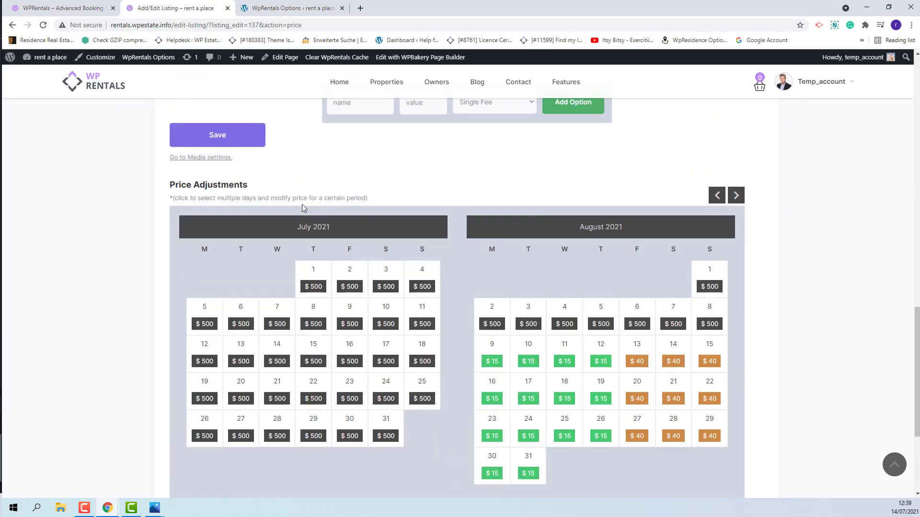
scroll(301, 208, down, 3)
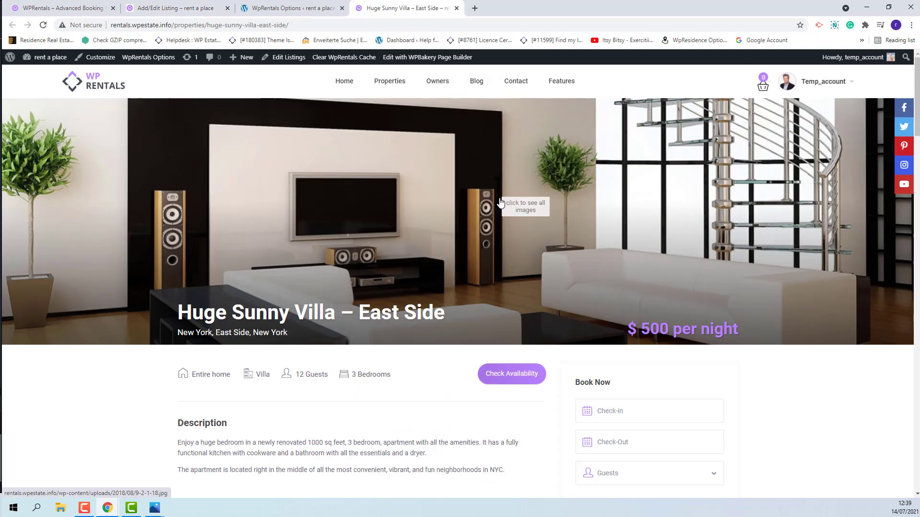
scroll(488, 180, down, 5)
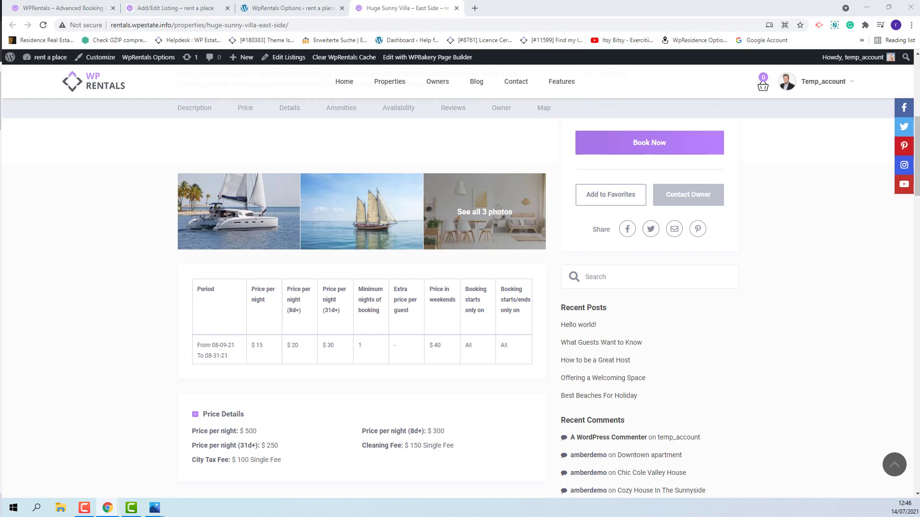
Drag the guest's incognito browser window into view over the owner's villa page
drag(189, 93, 504, 143)
In the maximized guest window, request a 1-guest booking for August 13–22, 2021
double_click(497, 133)
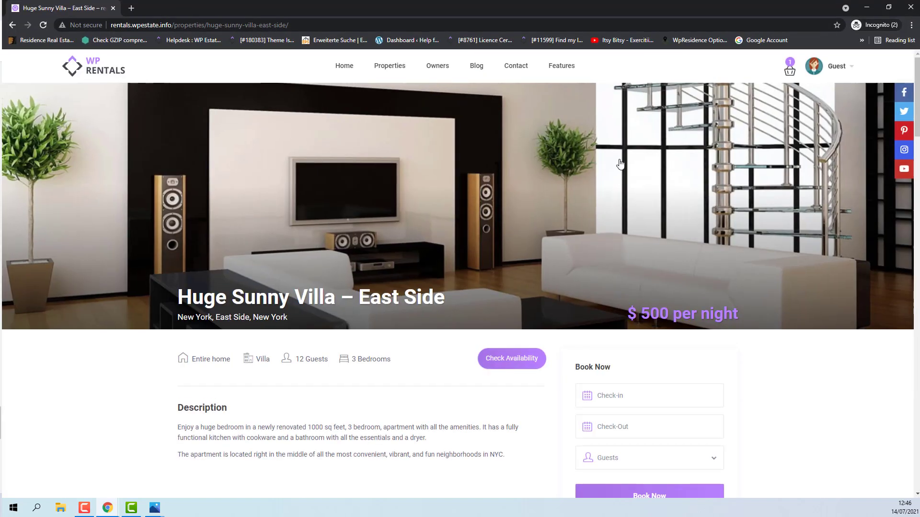
scroll(776, 327, down, 2)
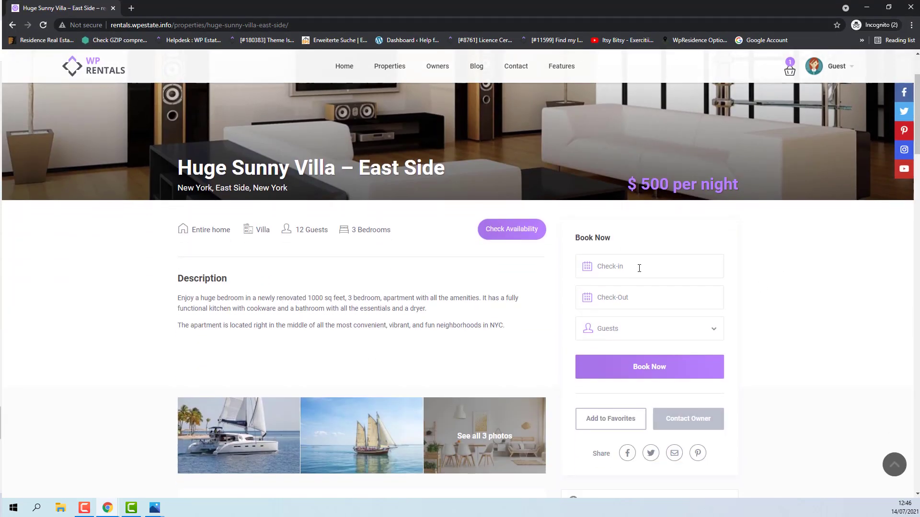
click(639, 266)
click(702, 302)
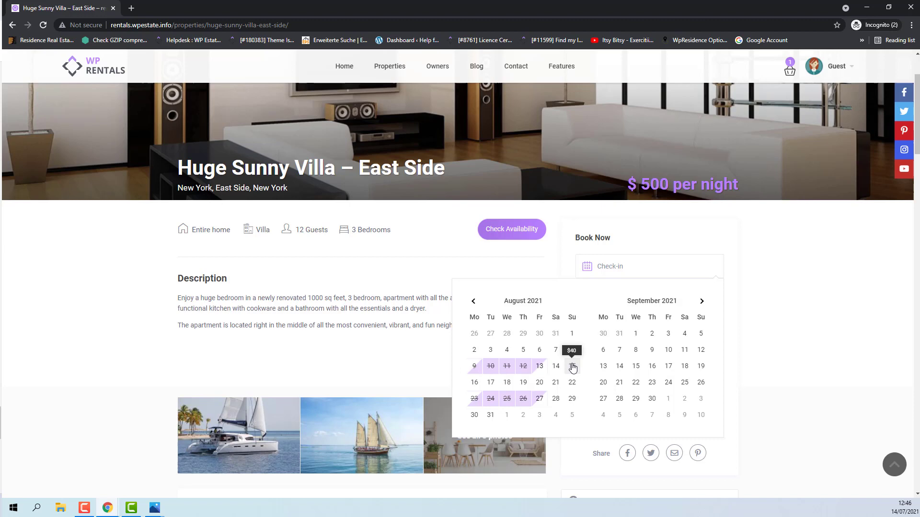
click(541, 367)
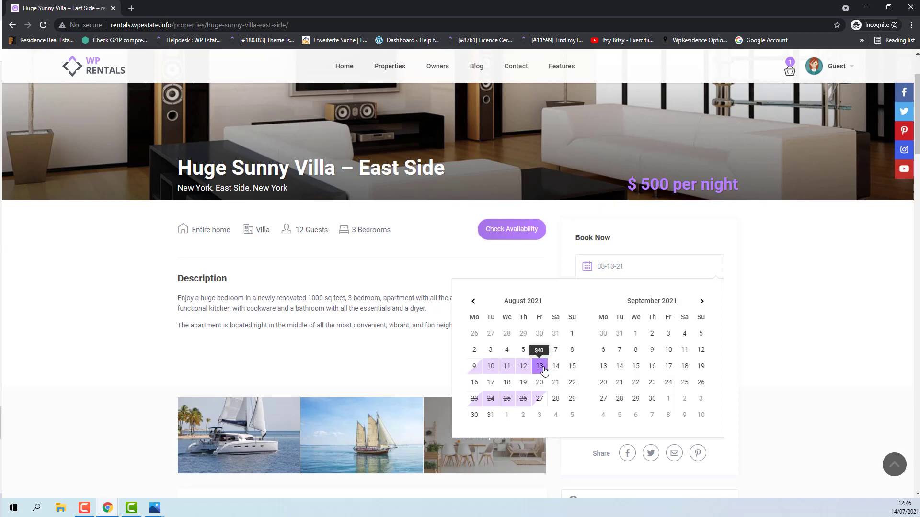
click(571, 383)
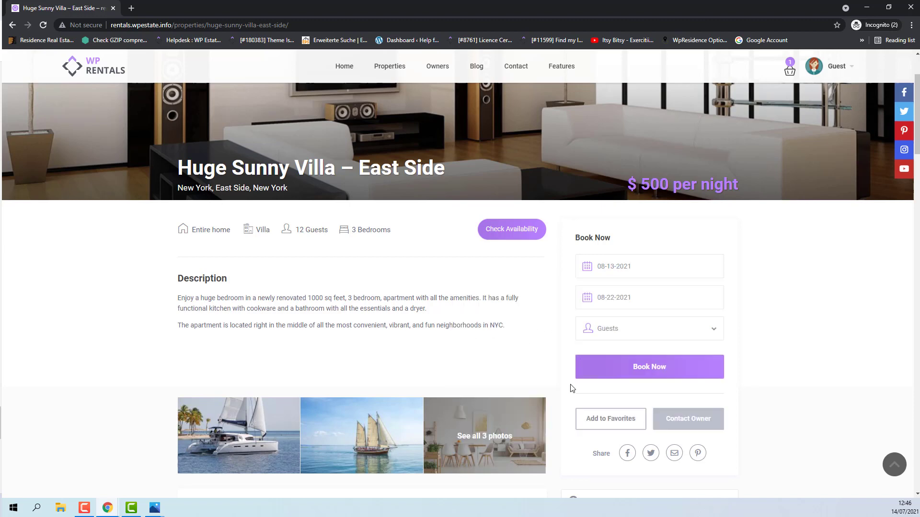
click(611, 327)
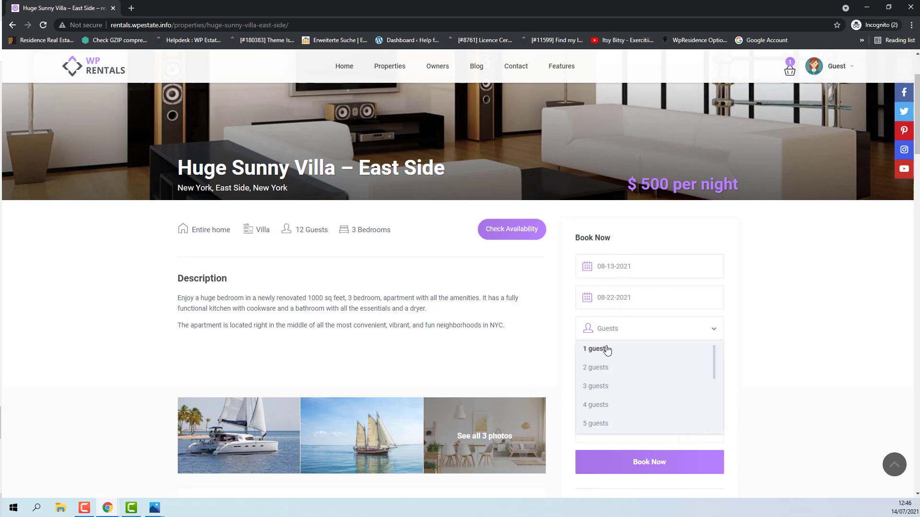
click(608, 349)
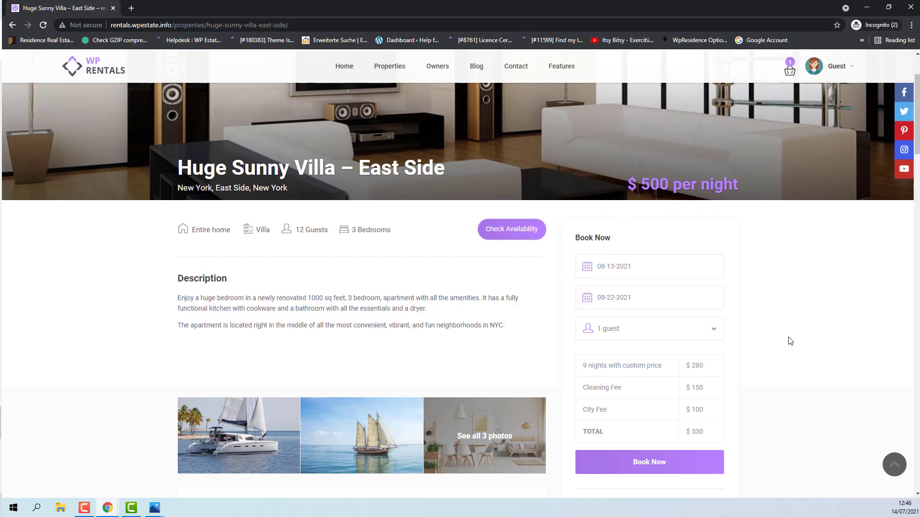
scroll(788, 342, down, 2)
key(Return)
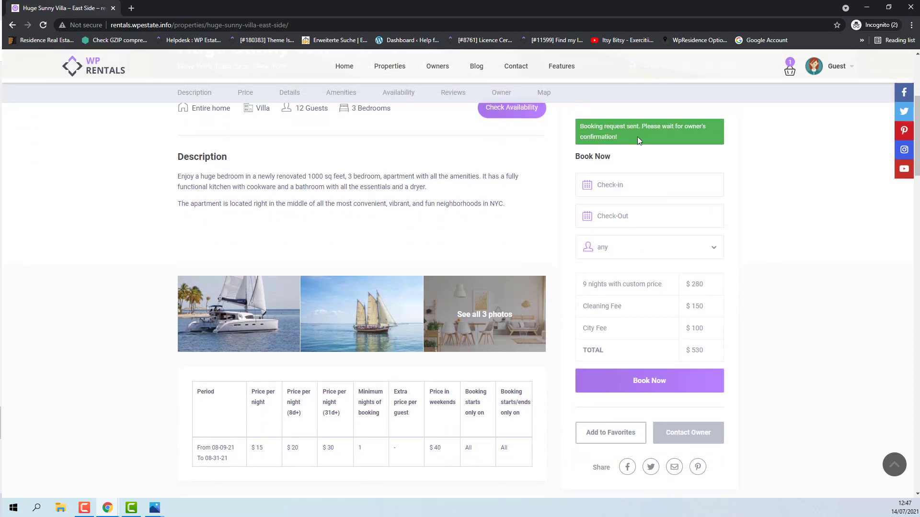
From the owner's My Bookings, issue and send the invoice for the pending villa request
click(870, 12)
mouse_move(823, 82)
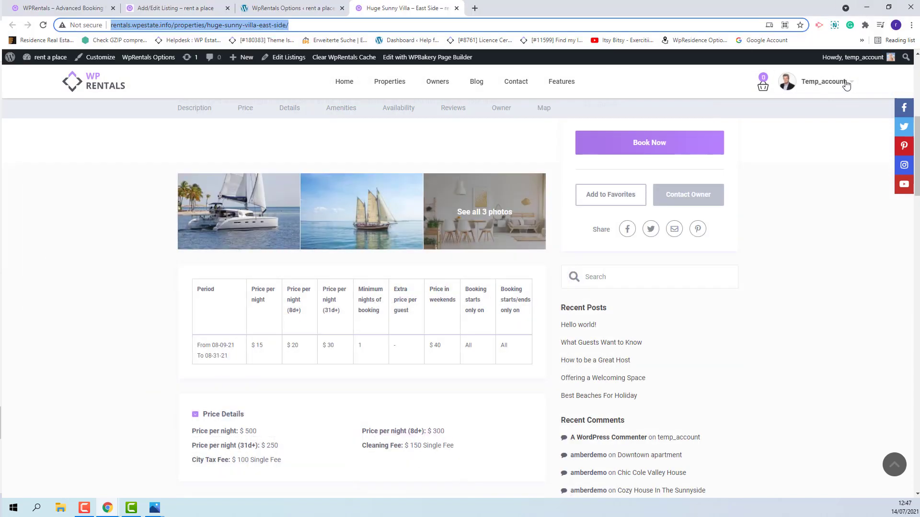
click(826, 172)
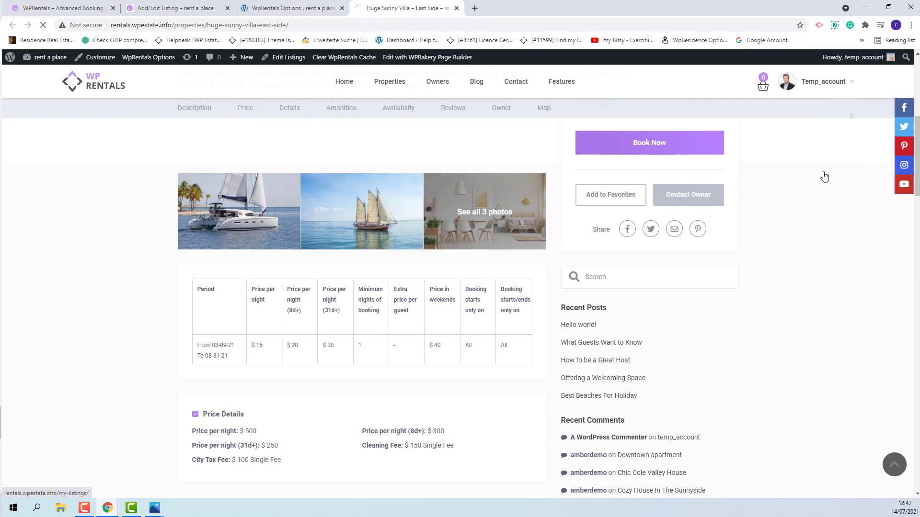
click(198, 363)
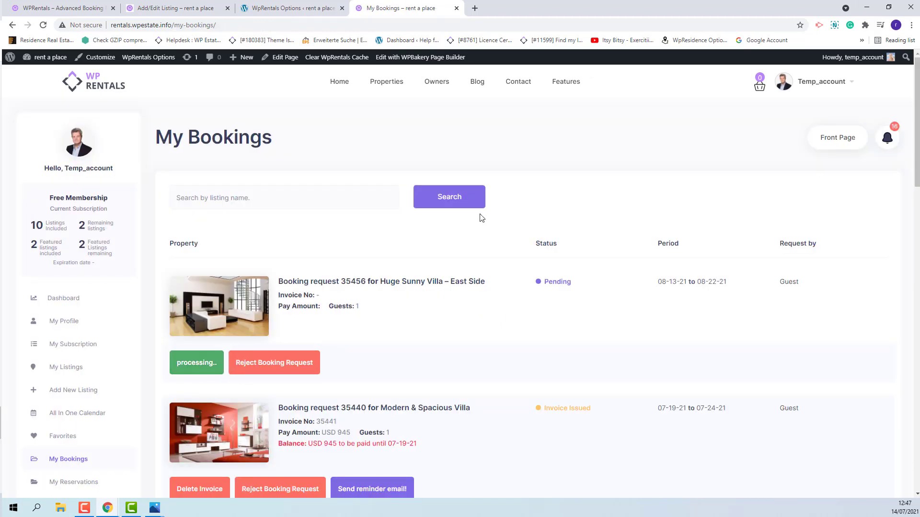
scroll(481, 216, down, 1)
scroll(479, 213, down, 2)
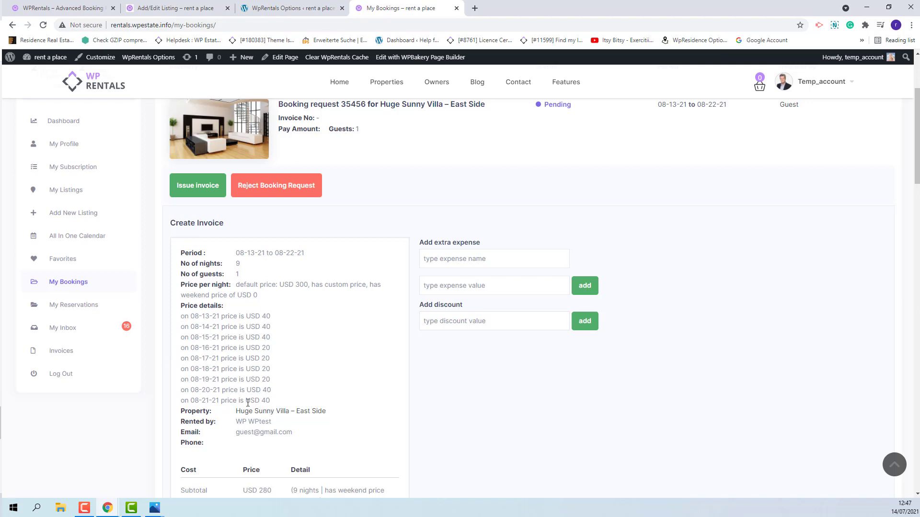
scroll(215, 378, down, 1)
scroll(218, 431, down, 2)
scroll(226, 403, down, 2)
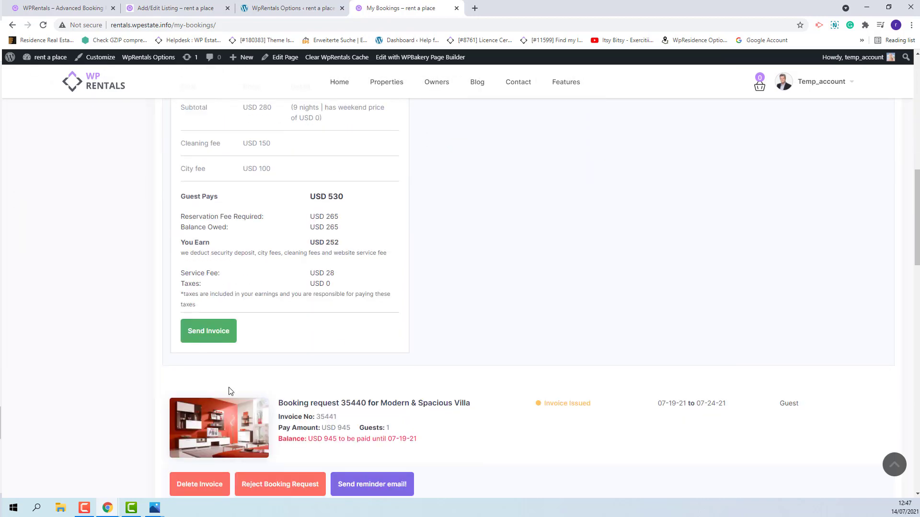
click(209, 331)
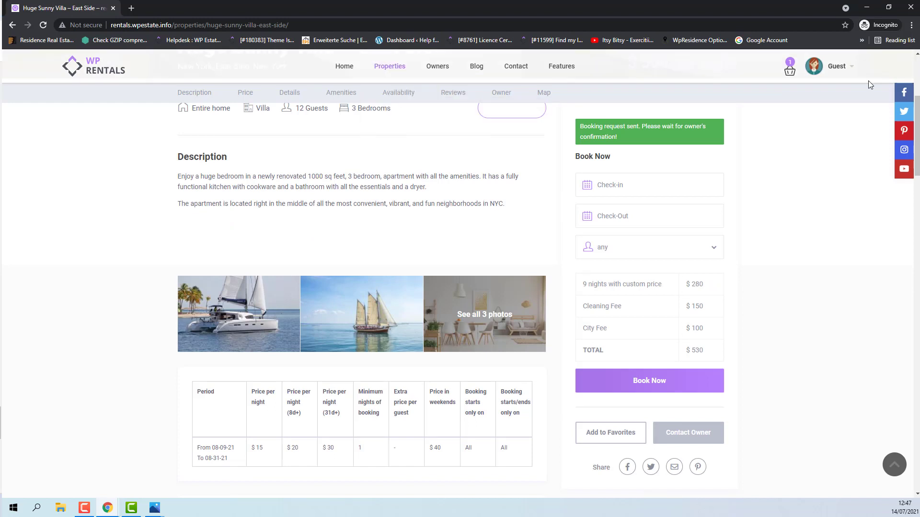
Open the villa booking's invoice from the guest's My Reservations page
click(837, 69)
click(773, 163)
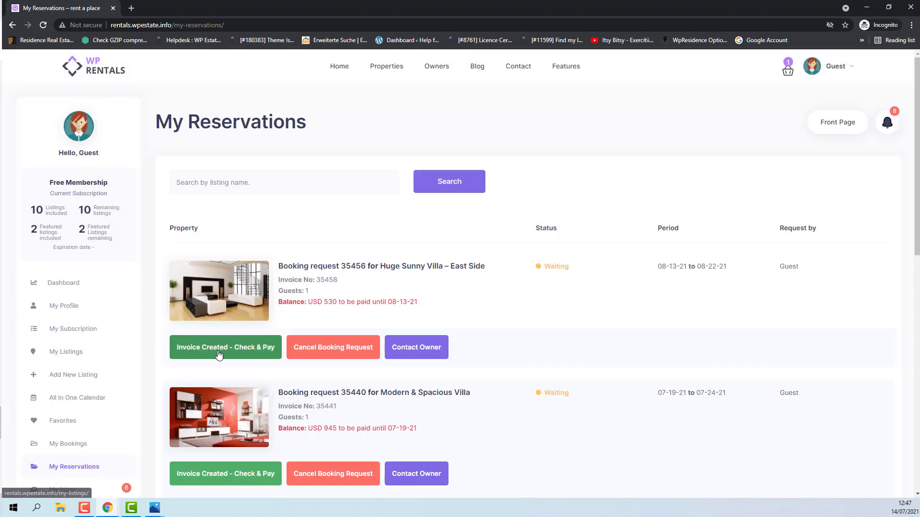
click(217, 353)
scroll(349, 179, down, 3)
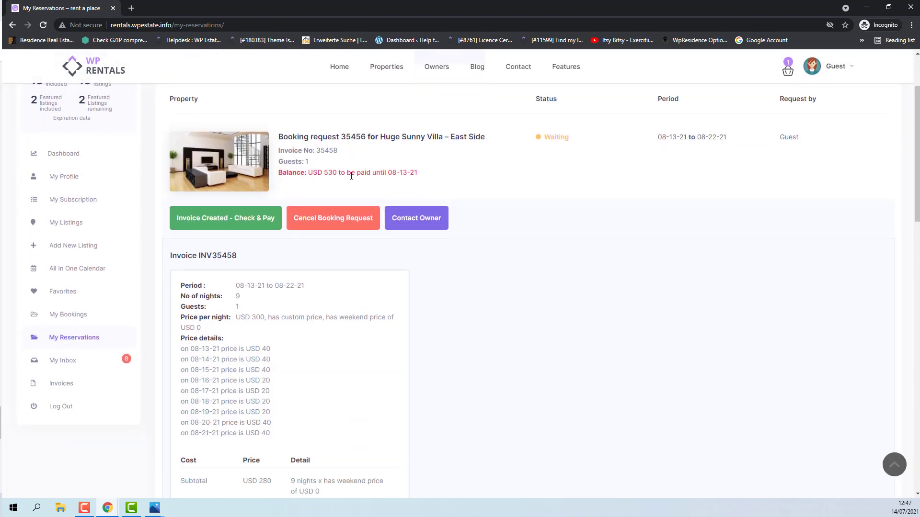
scroll(217, 280, down, 2)
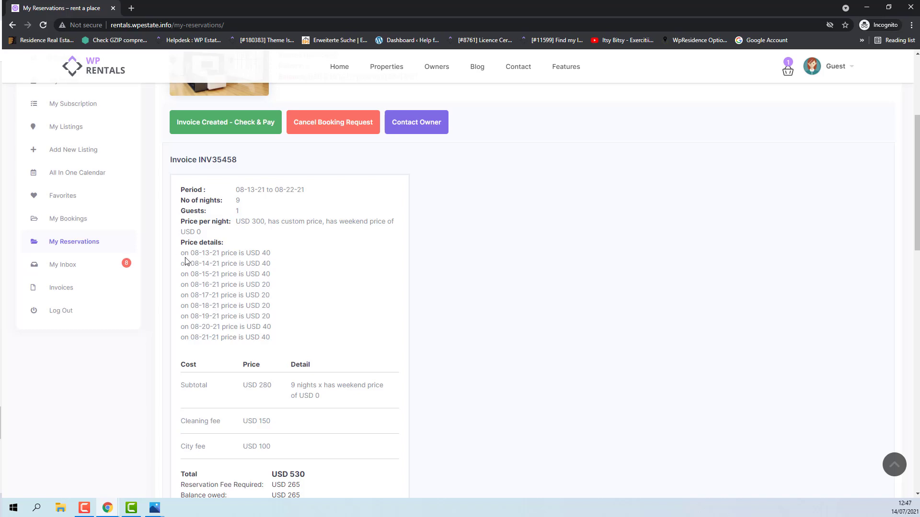